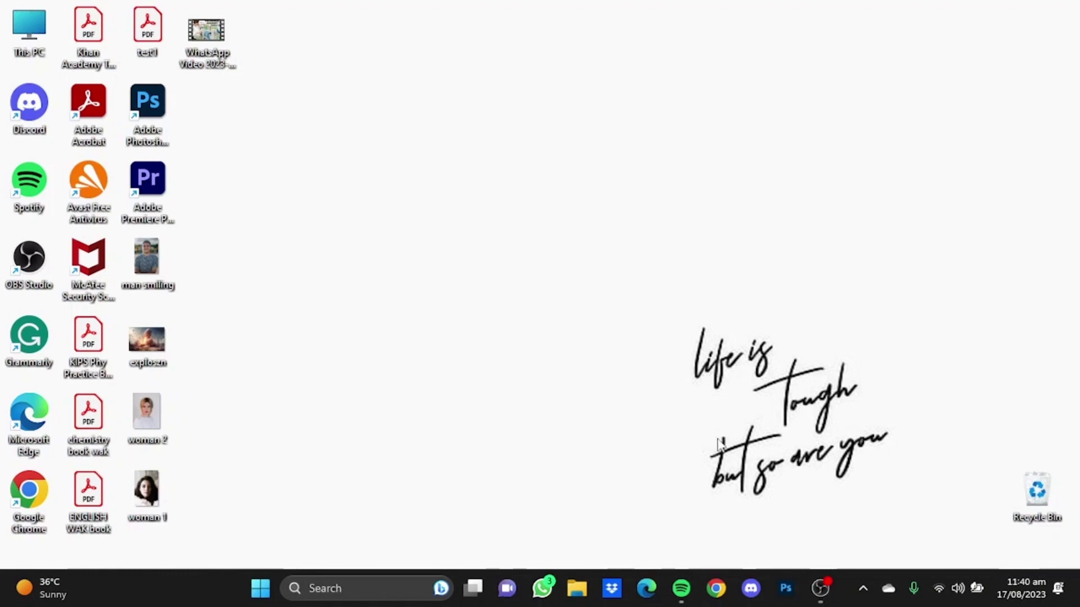
Open Edge and go to Image Creator from Microsoft Bing via the 'bin' address-bar suggestion.
click(644, 591)
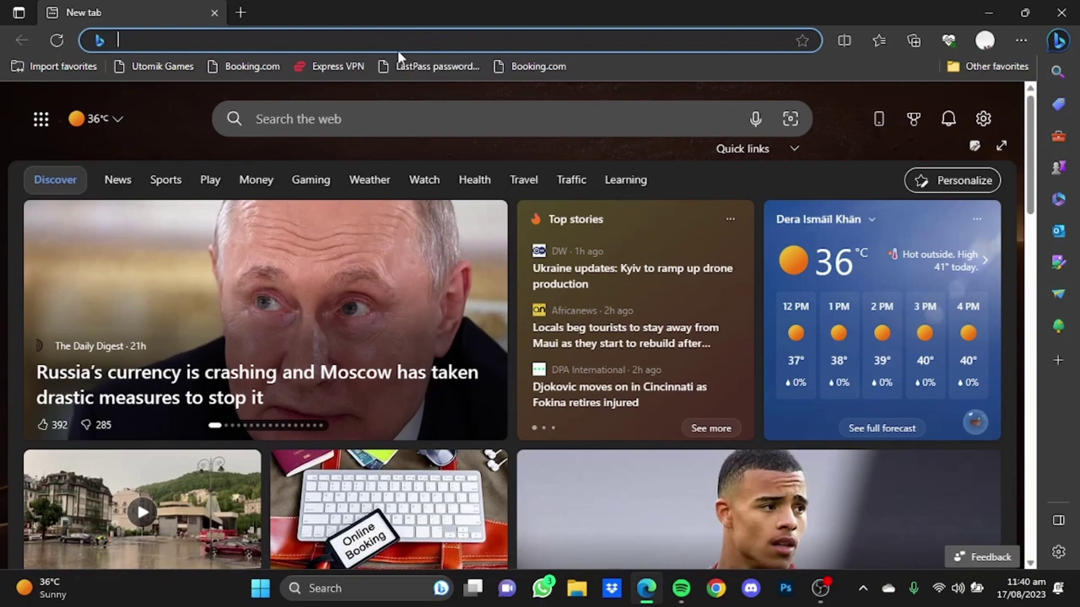
text(bing.com/create)
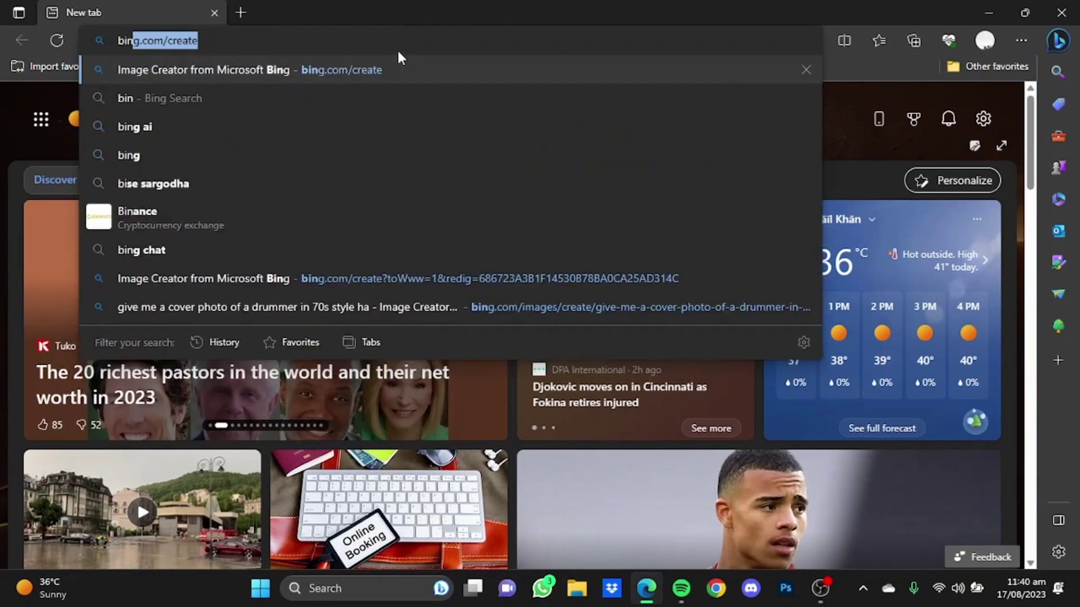
click(406, 72)
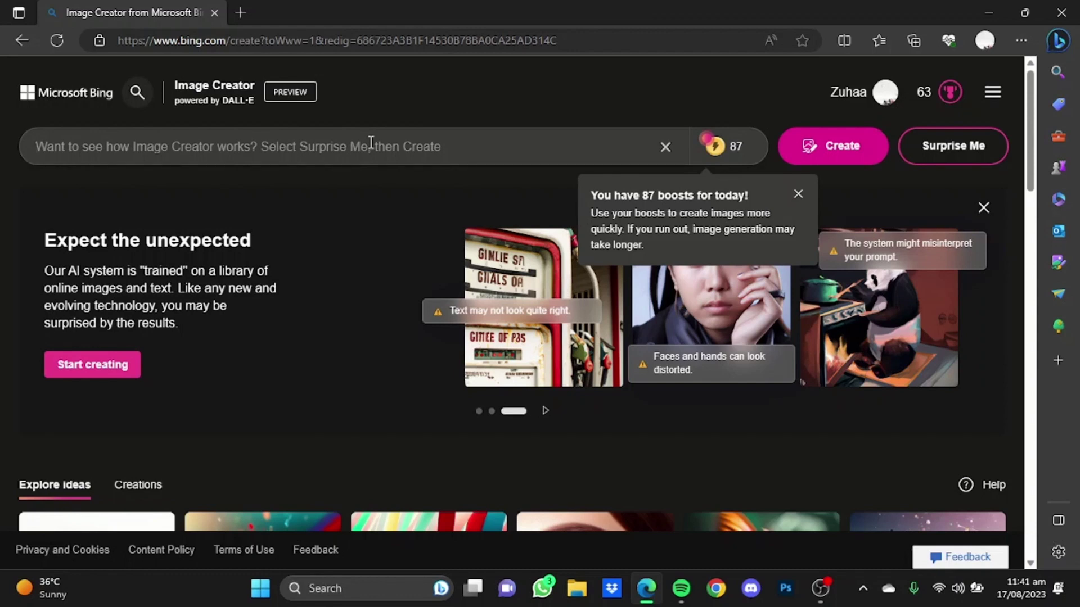
Generate ultra realistic cover photos of a BMW M3 on the streets of Las Vegas at golden hour.
text(ca)
key(BackSpace)
key(BackSpace)
text(g)
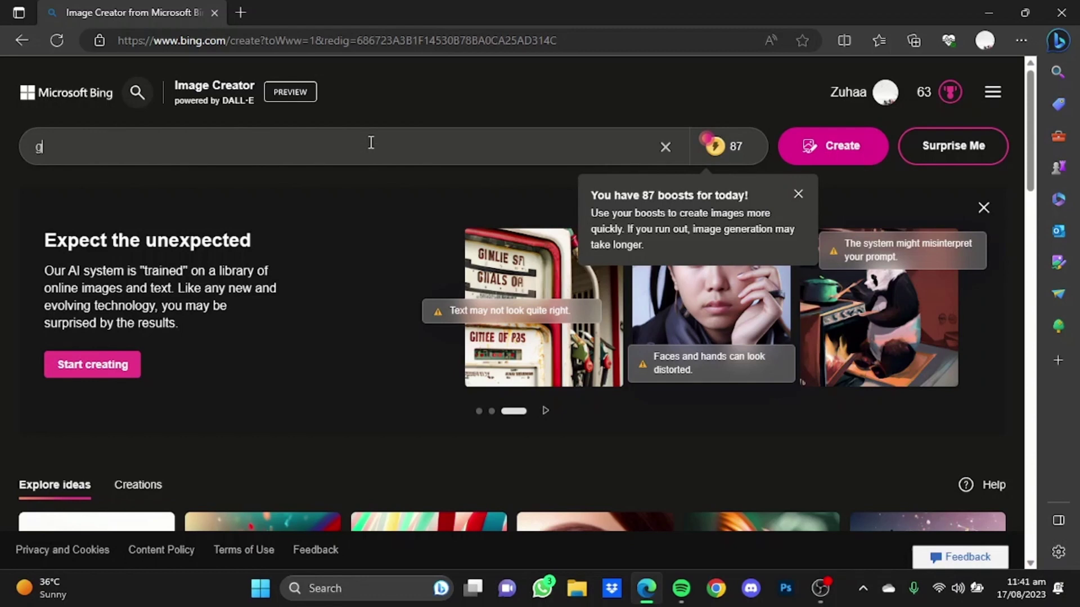
text(ive me a cover photos)
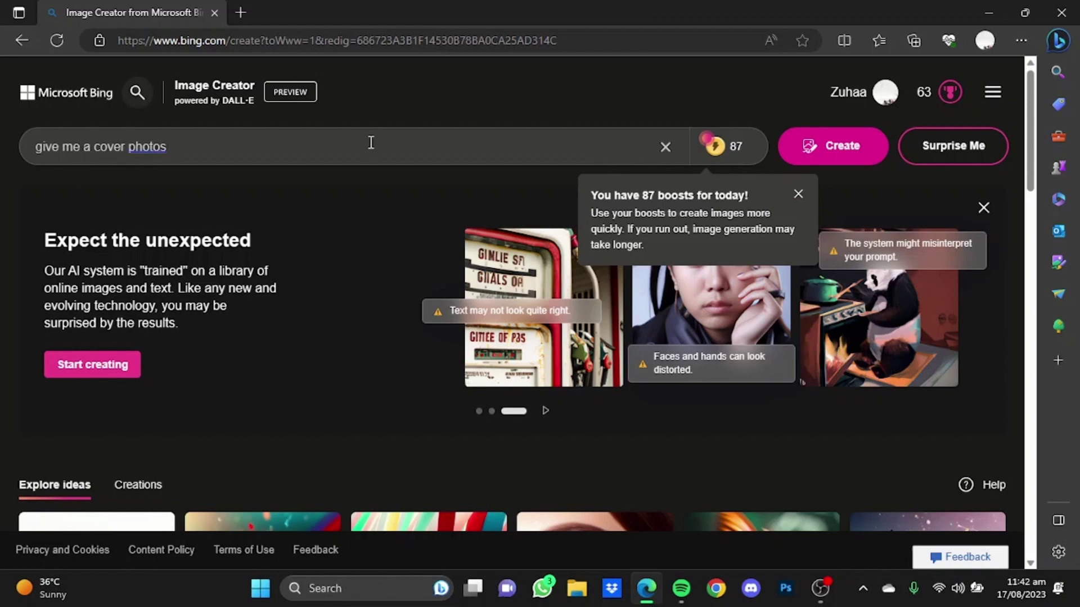
text( of a)
text( c)
text( BM)
text(W )
text(M3)
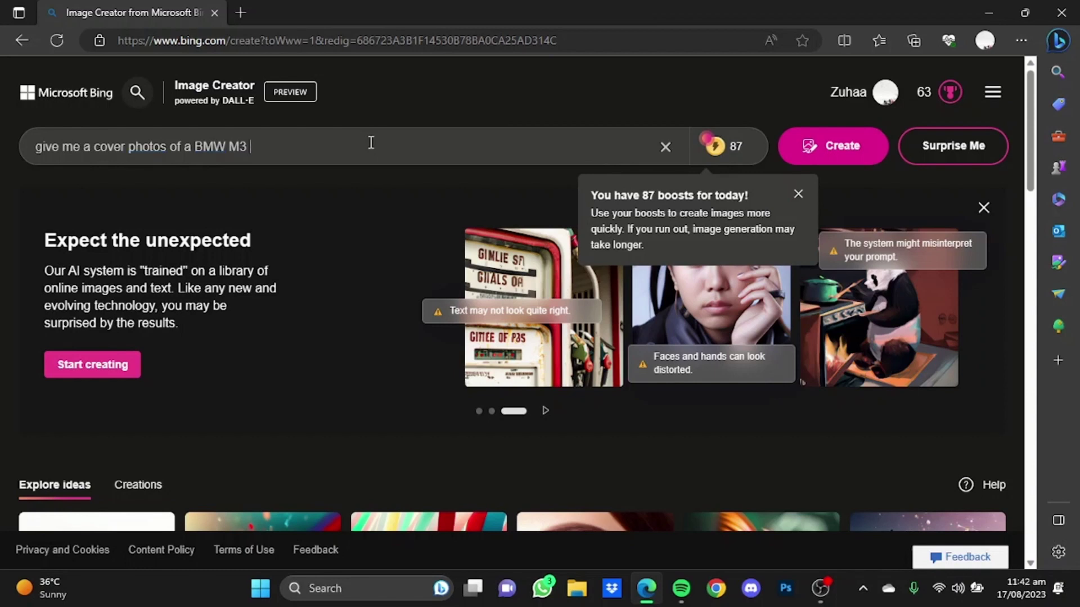
text( on the streets os)
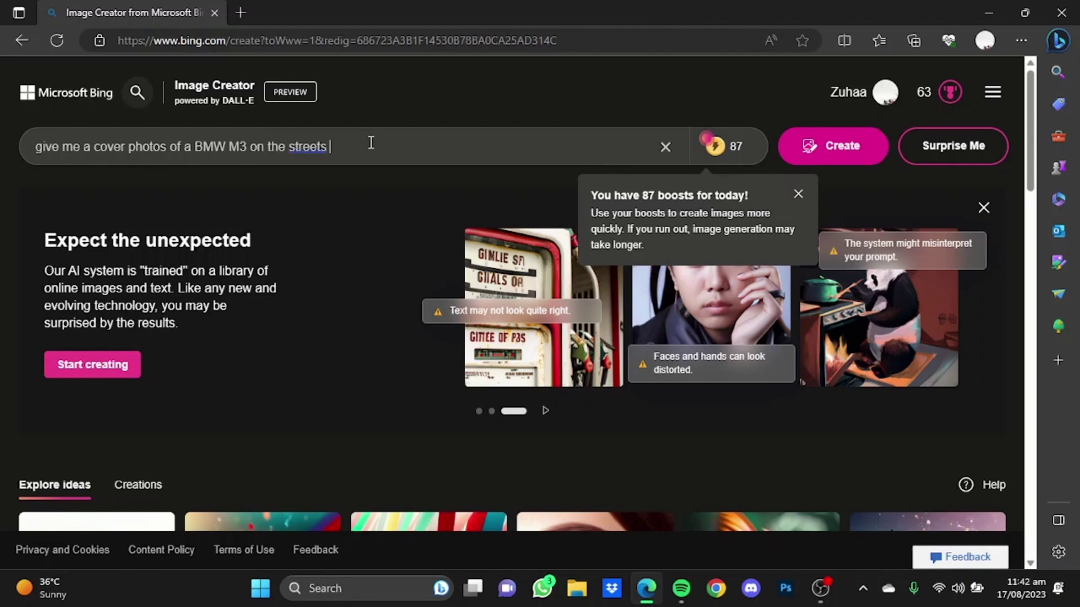
key(BackSpace)
text(f las vegas in the gold)
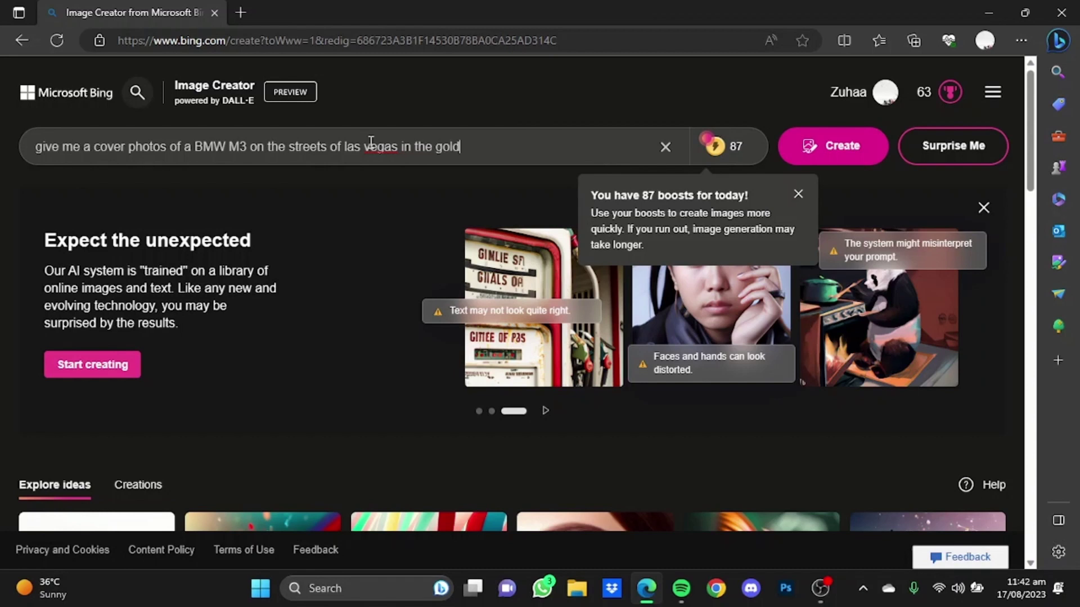
text(en hour)
text(.)
text( ultra res)
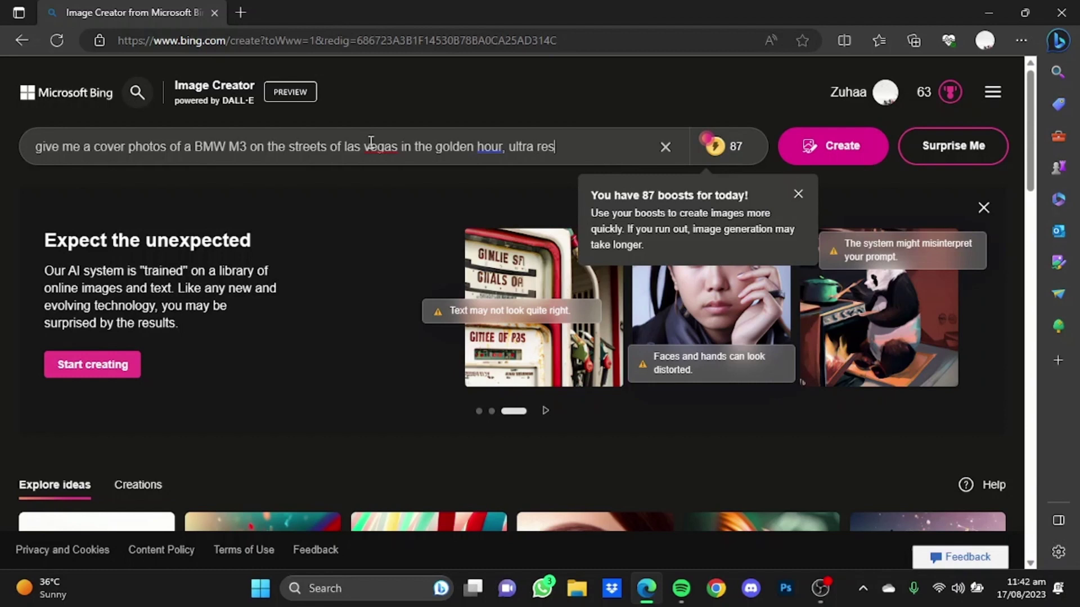
text(alistic)
key(Return)
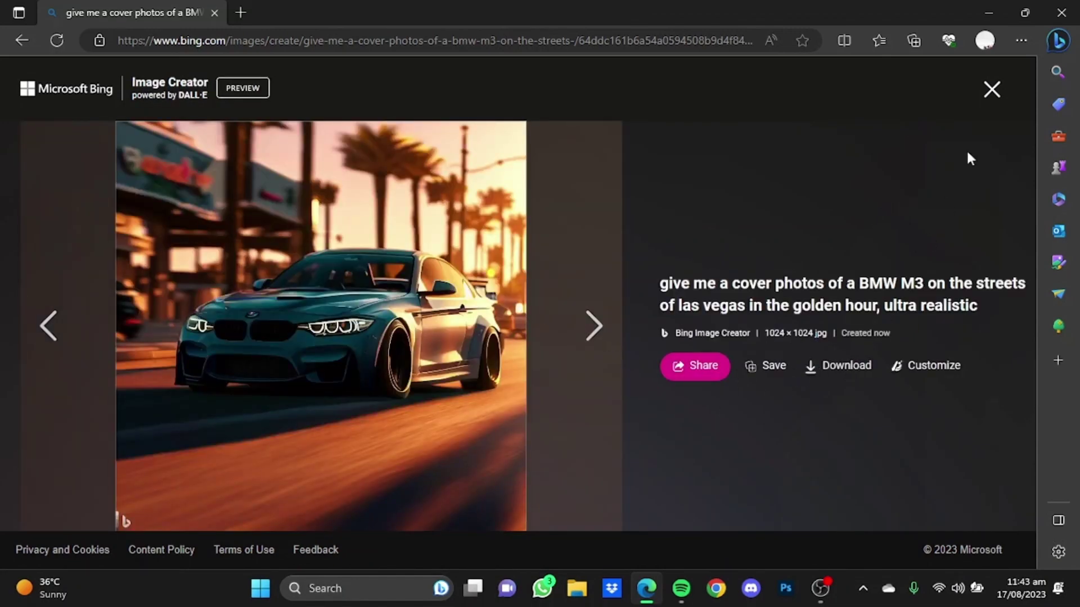
Close the enlarged BMW image to return to the four-image grid.
click(991, 90)
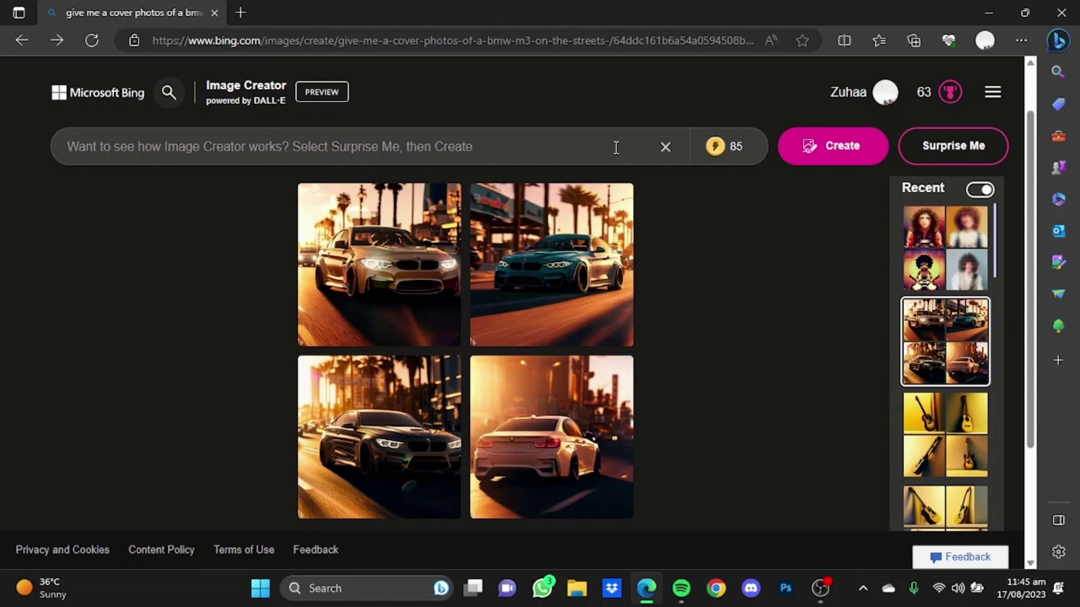
Generate realistic 1970s-style cover photos of a curly-haired drummer behind his drums.
text(give )
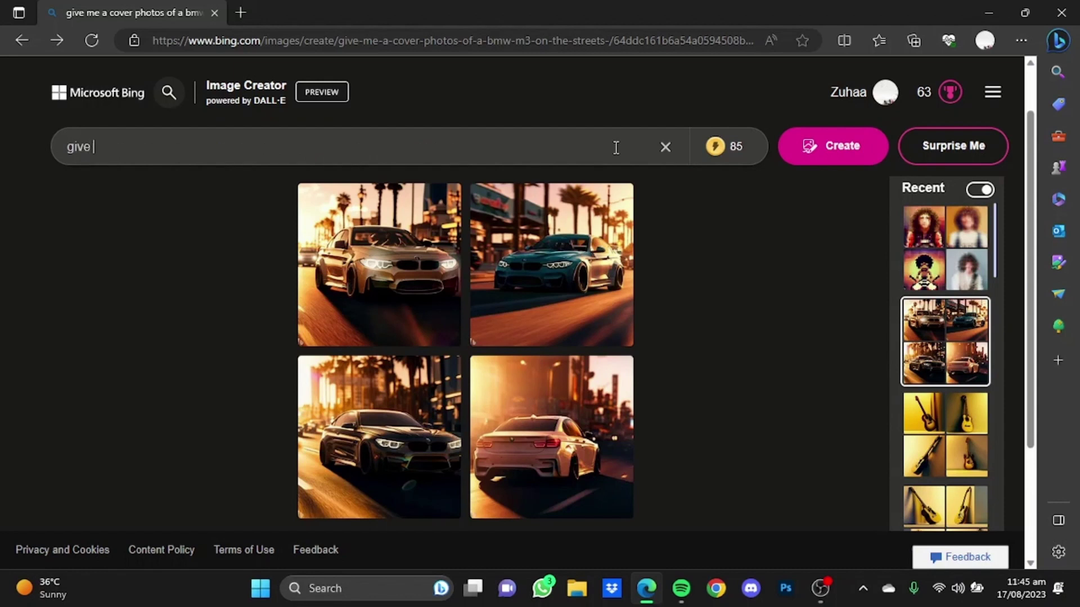
text(me a cover photo)
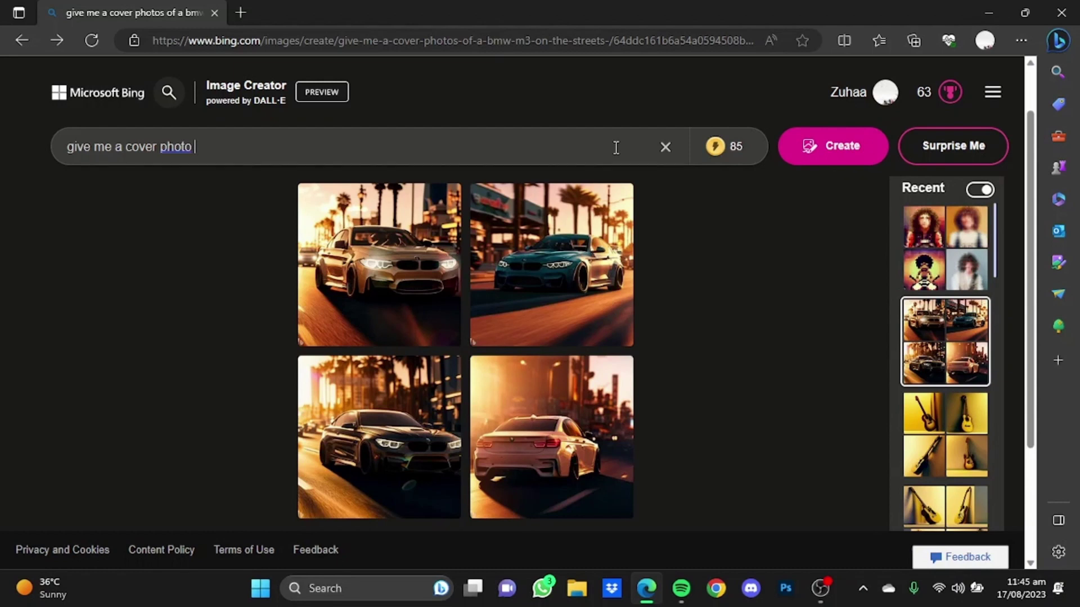
text( of a drummer )
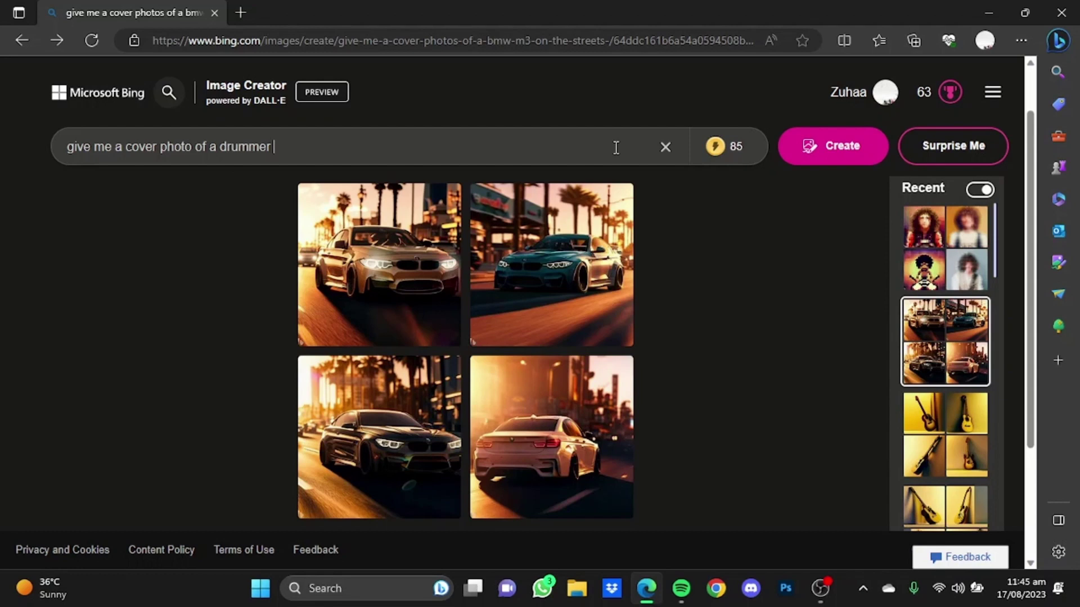
text(with curly hair beh)
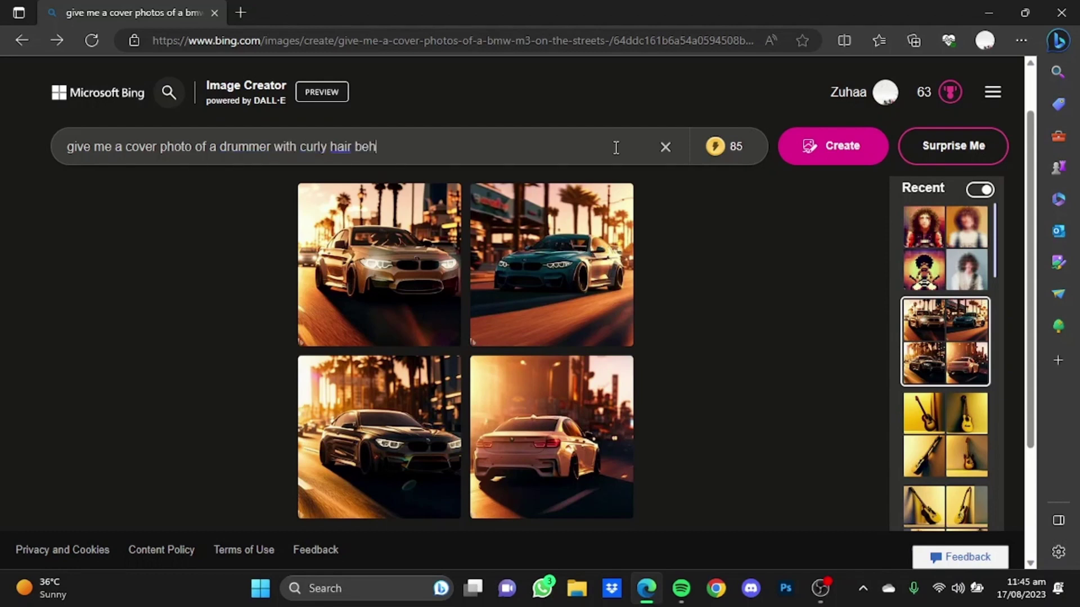
text(ind his drums )
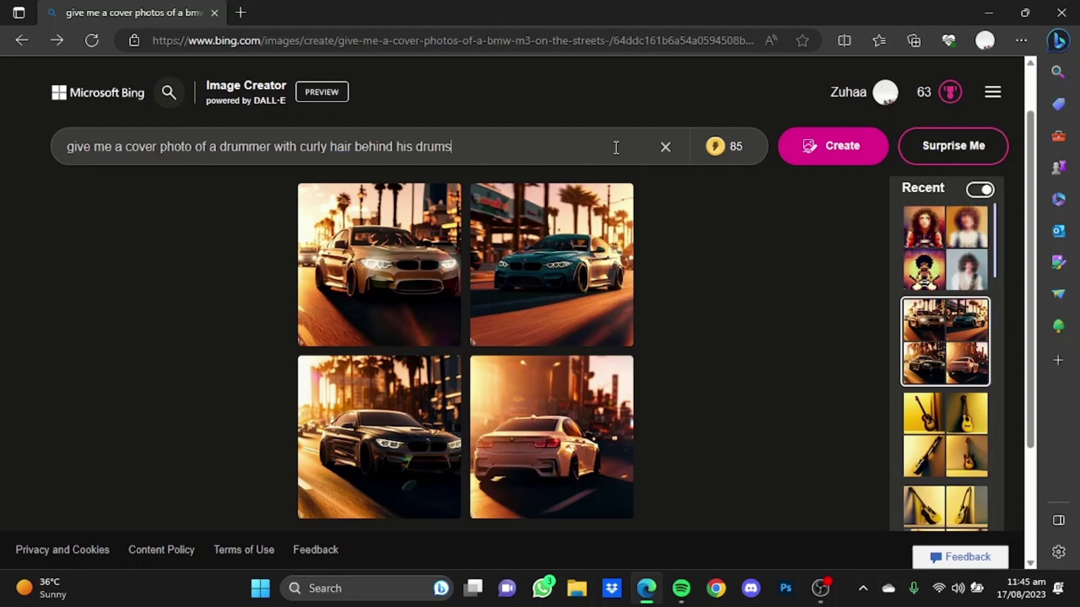
text(1970s style , reali)
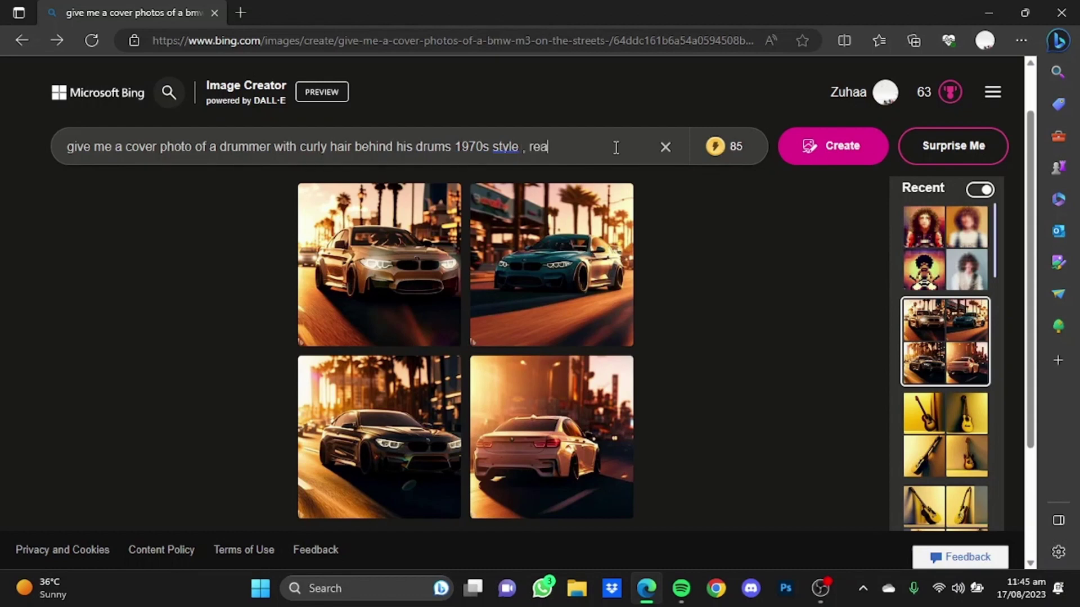
text(stic)
key(Return)
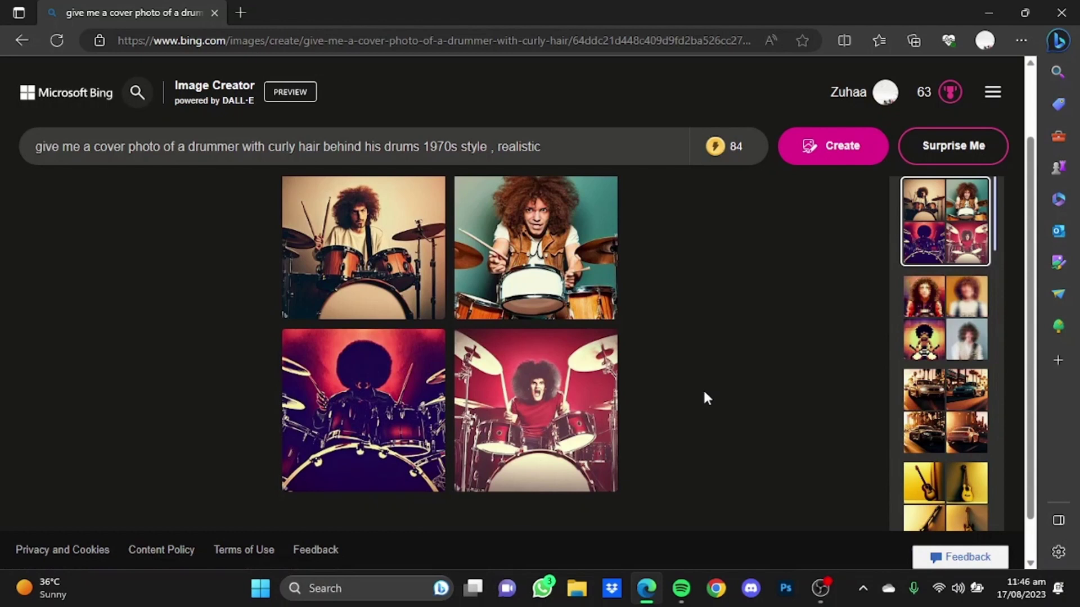
Clear the drummer prompt from the prompt box once the four images appear.
click(665, 146)
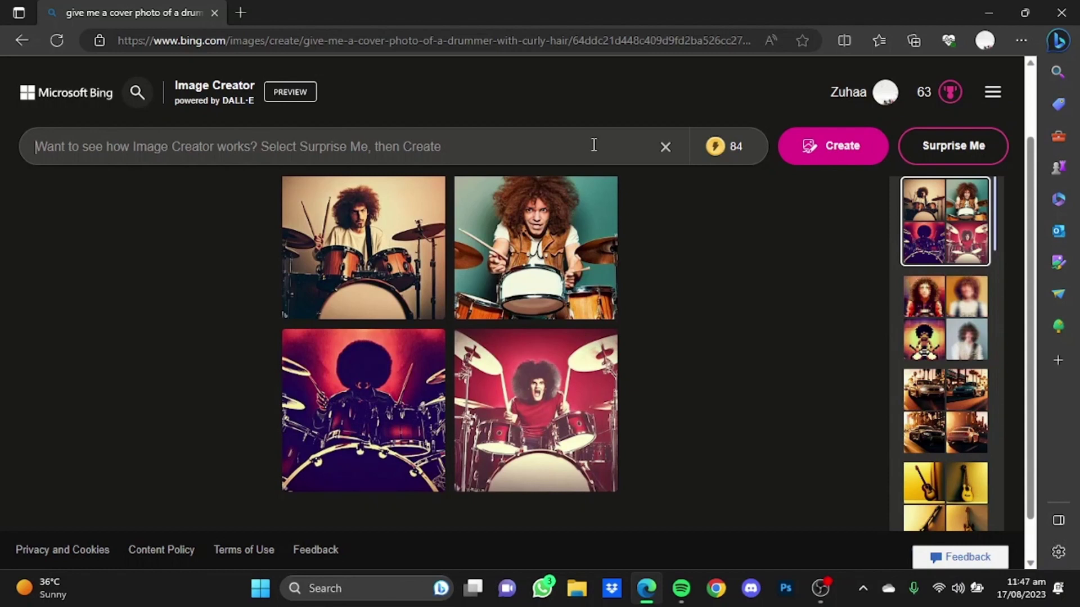
Submit a realistic cover-photo prompt of a guitar leaning on a plain, dimly lit wall.
text(g)
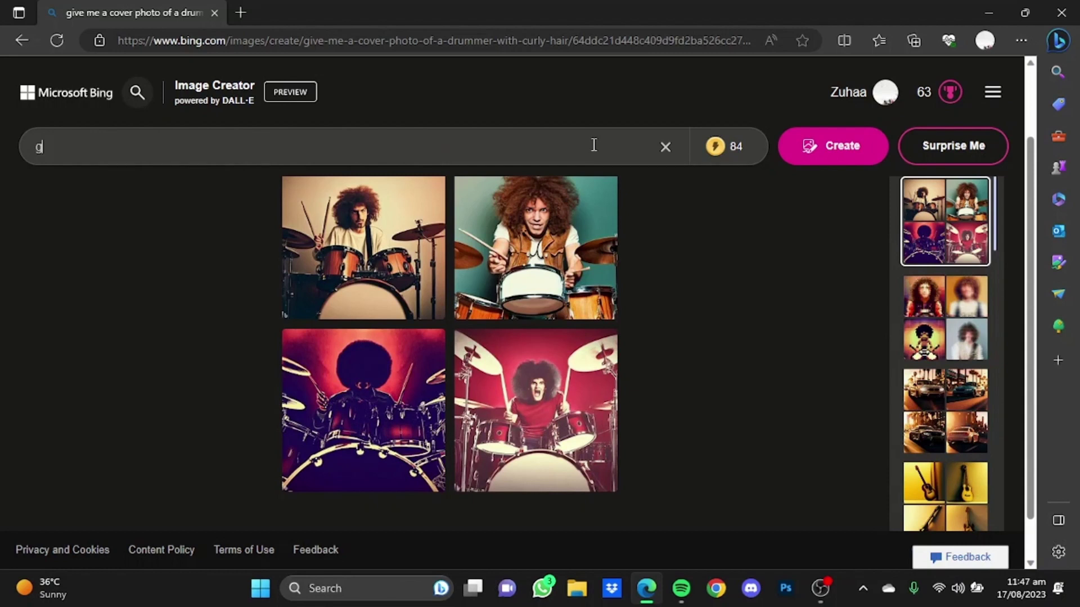
text(ive me a cover p)
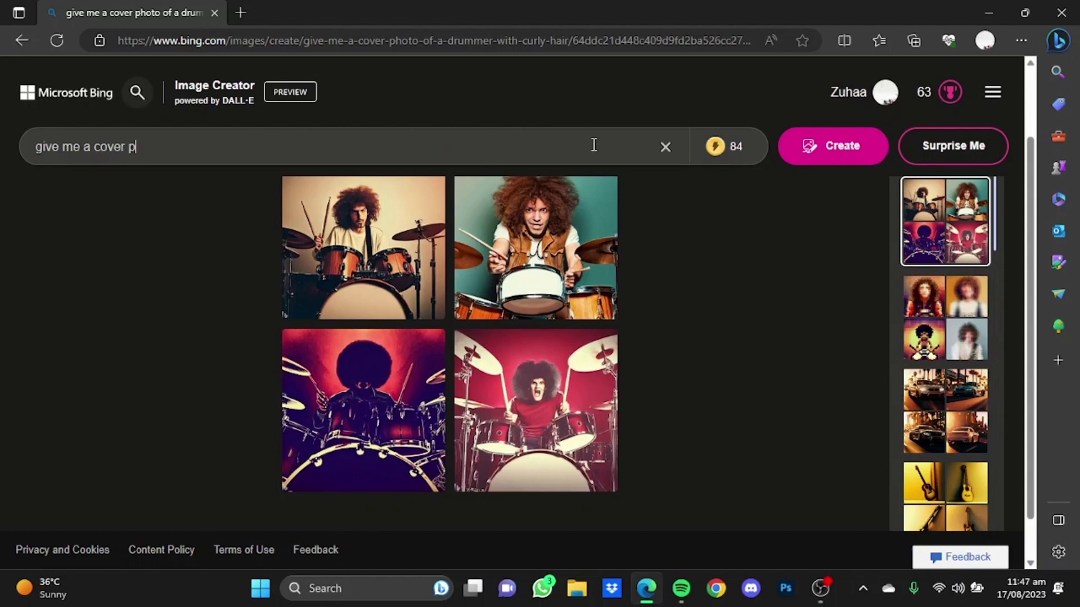
text(hoto of a guitar leanin)
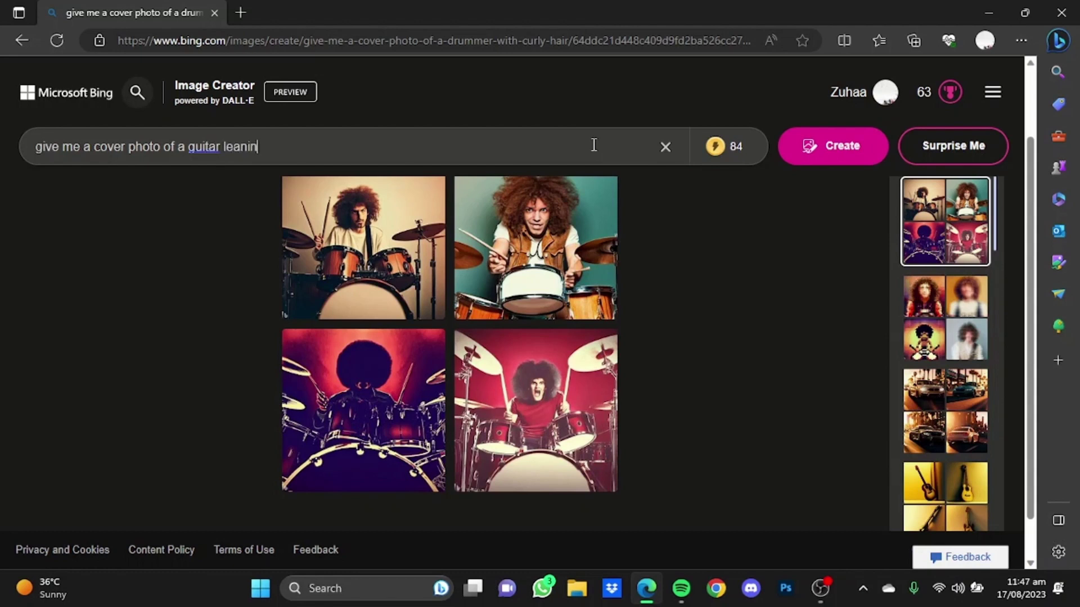
text(g on a)
text( plain wal)
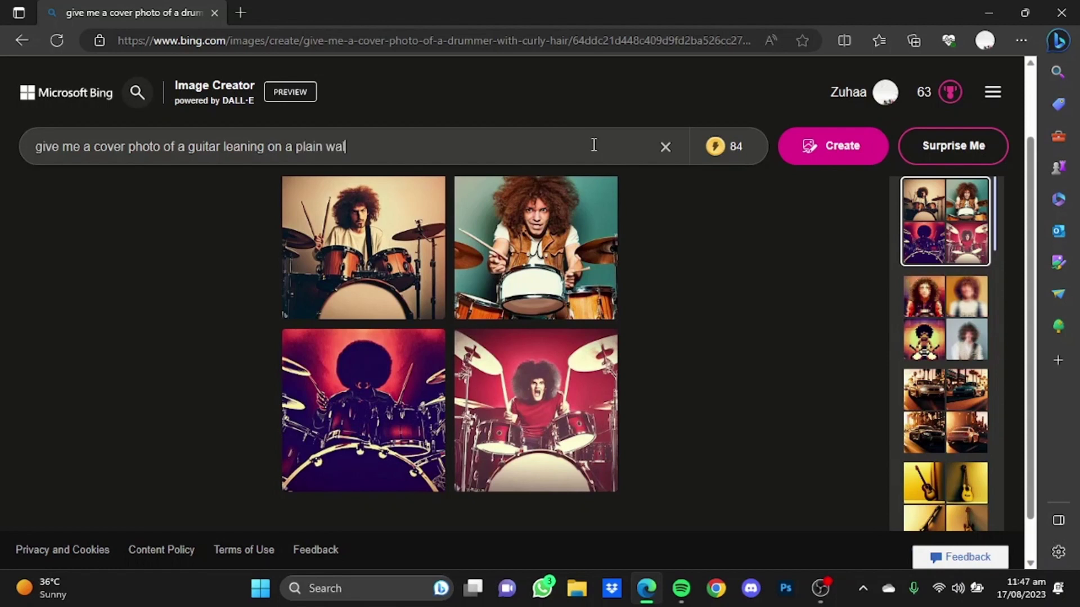
text(l with not so much )
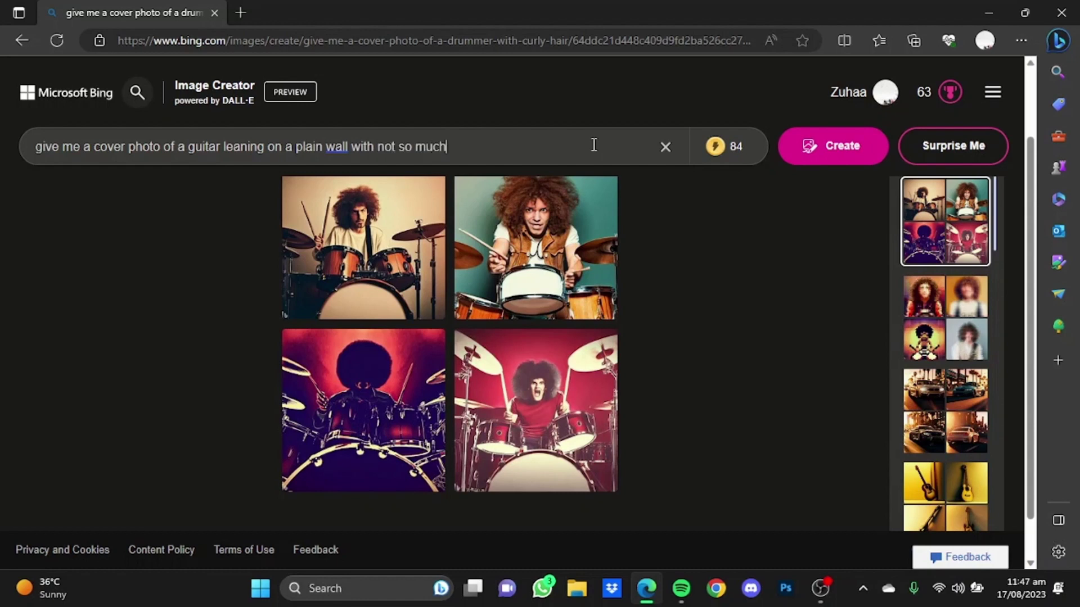
text(lighting, realistic)
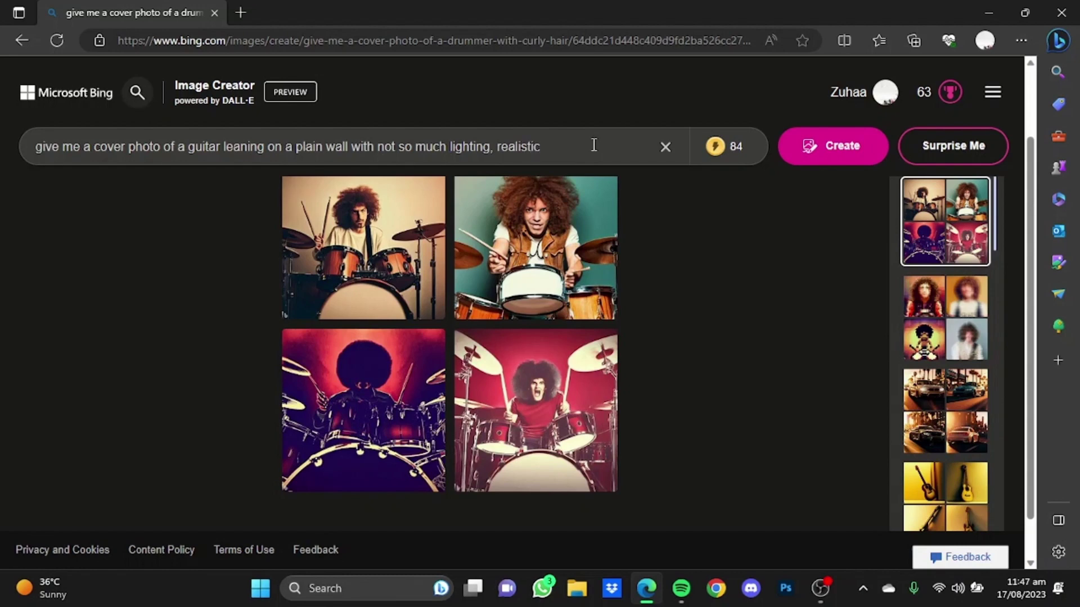
key(Return)
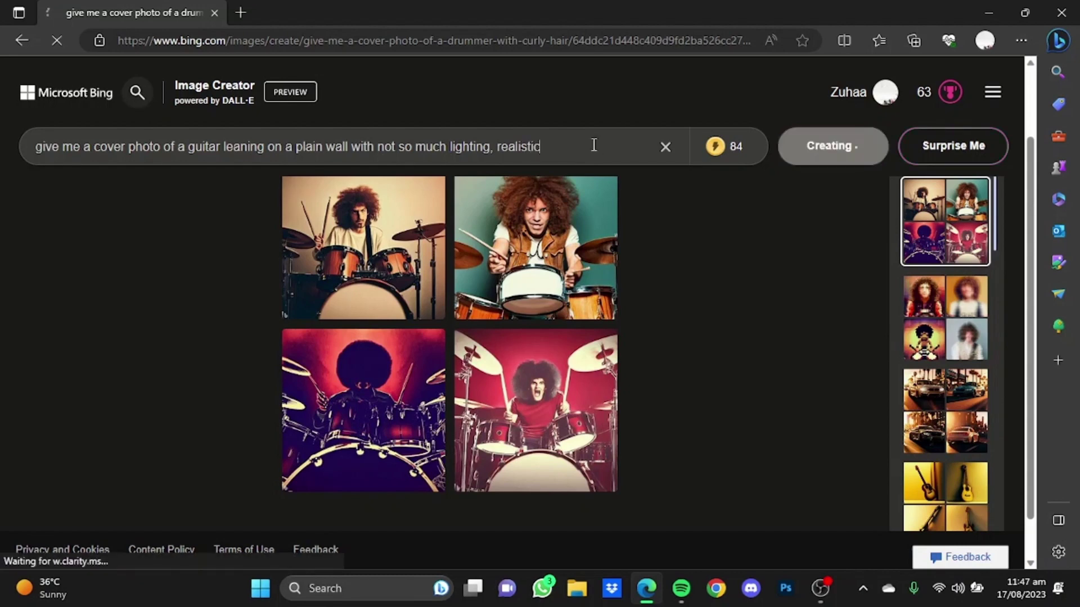